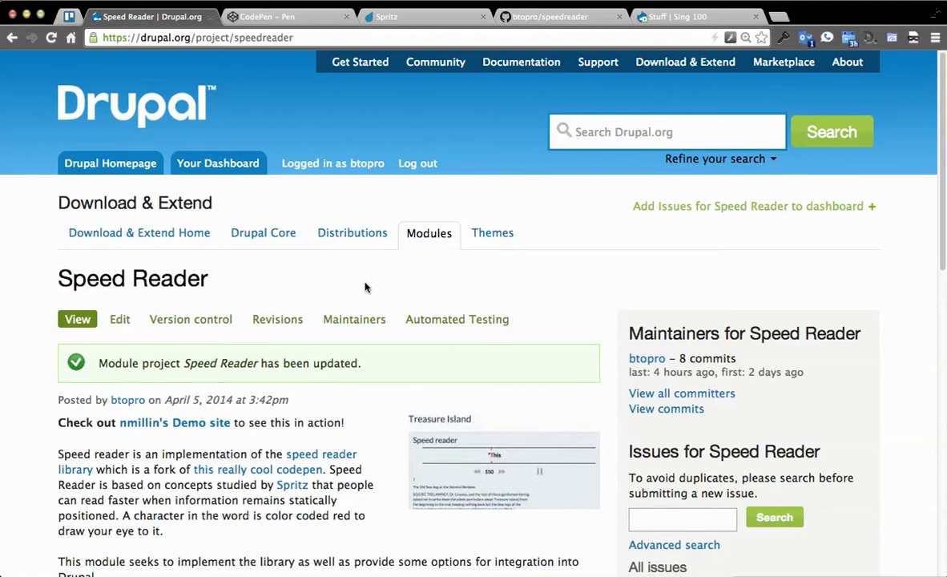
# Scroll through the Speed Reader project description and open its Treasure Island demo site
pyautogui.scroll(-1, 371, 320)
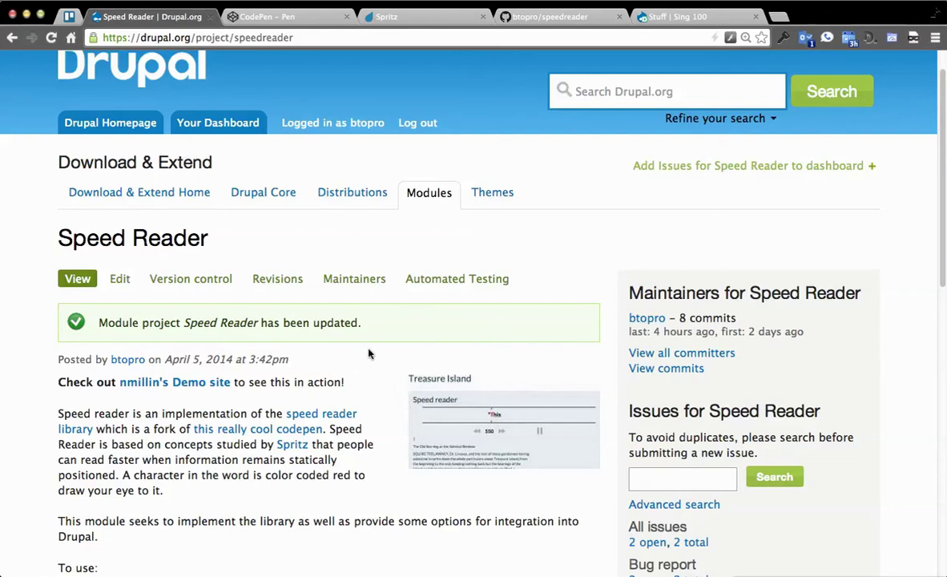
pyautogui.scroll(-2, 360, 354)
pyautogui.scroll(-2, 360, 354)
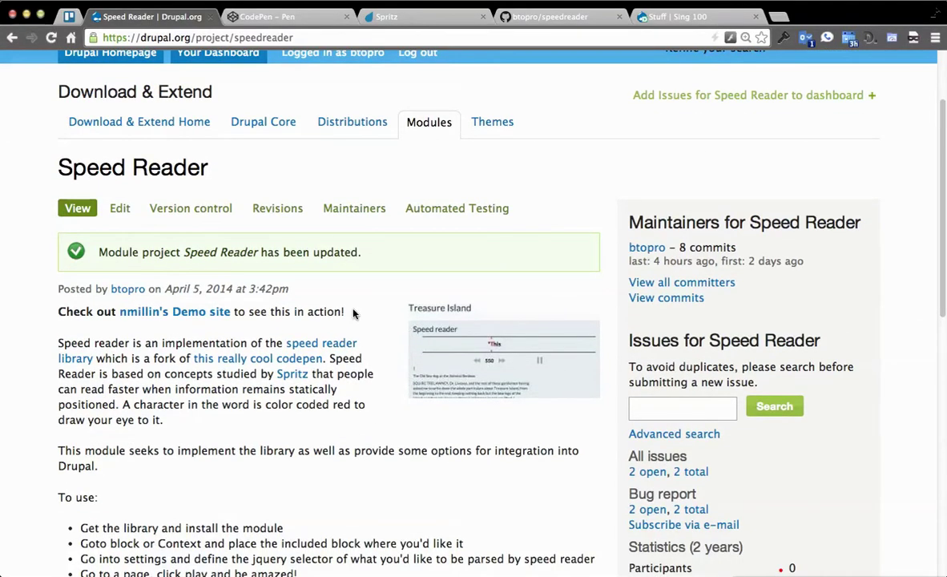
pyautogui.scroll(1, 357, 185)
pyautogui.scroll(-6, 357, 184)
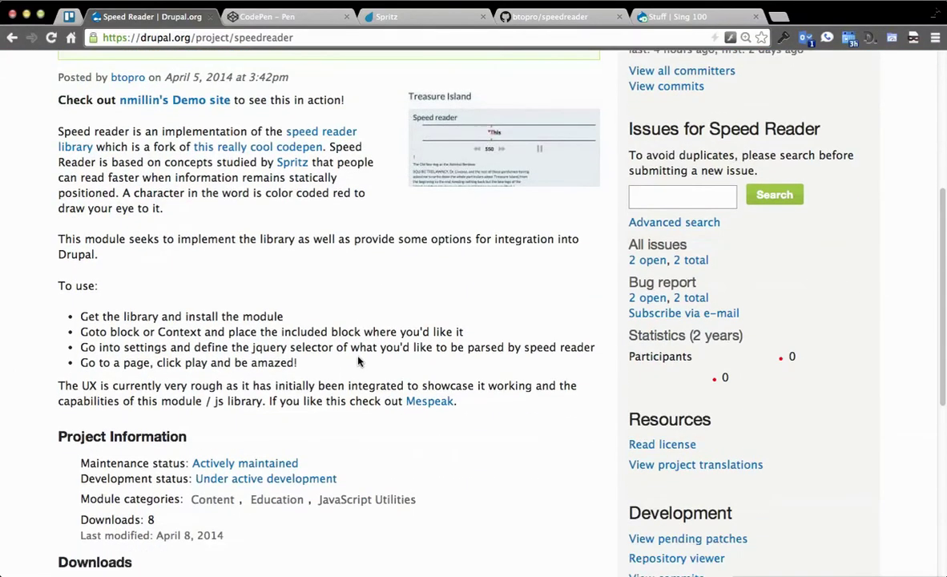
pyautogui.scroll(6, 372, 337)
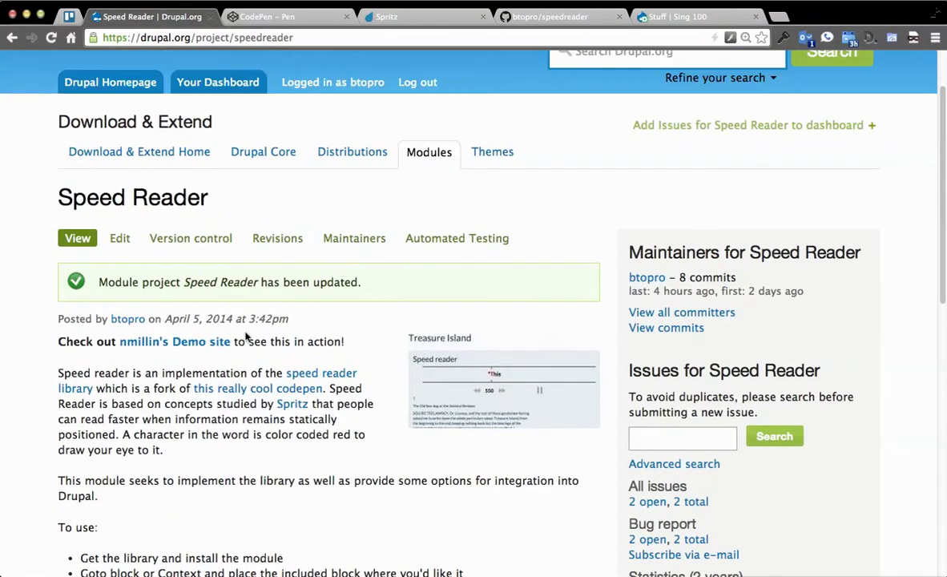
pyautogui.click(163, 342)
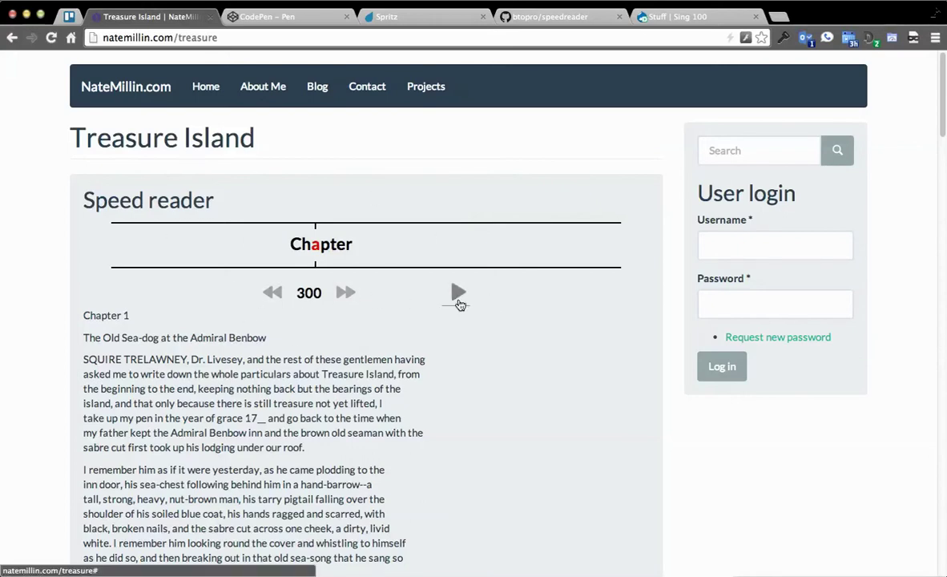
# Play Treasure Island, speed it from 300 to 550 wpm, and pause on "on"
pyautogui.click(459, 300)
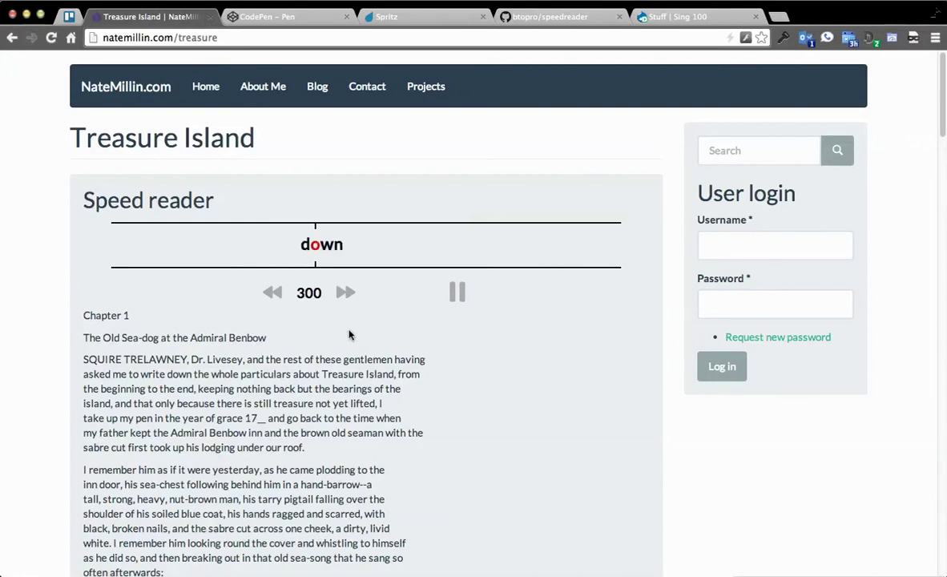
pyautogui.click(347, 296)
pyautogui.click(346, 297)
pyautogui.click(346, 297)
pyautogui.click(346, 297)
pyautogui.click(346, 296)
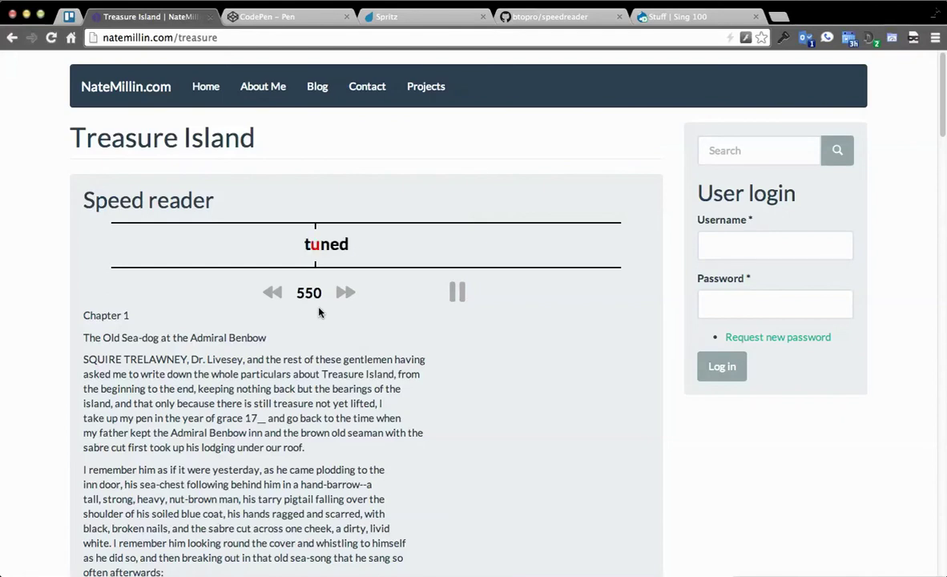
pyautogui.click(456, 290)
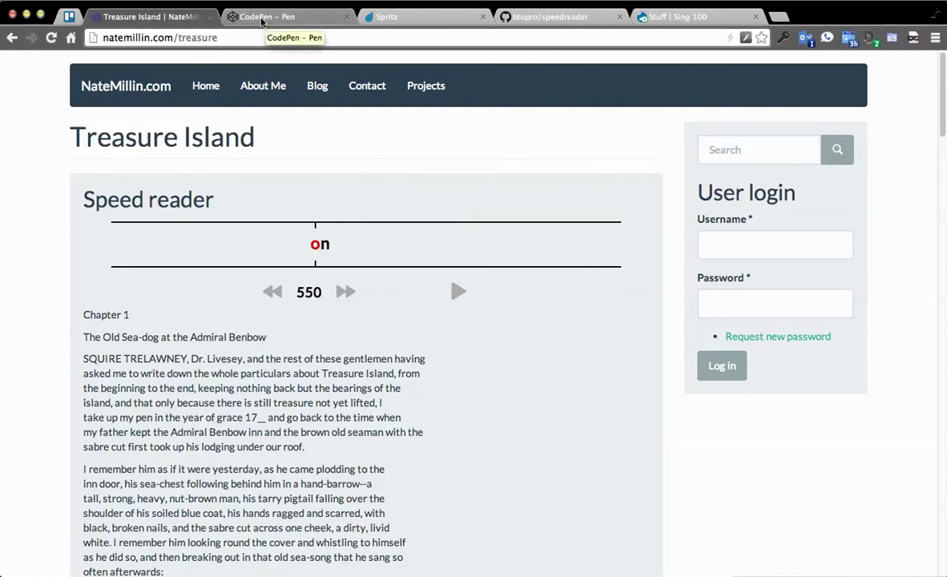
# View the CodePen Spritz speed reader pen, then the spritzinc.com homepage reader
pyautogui.click(262, 20)
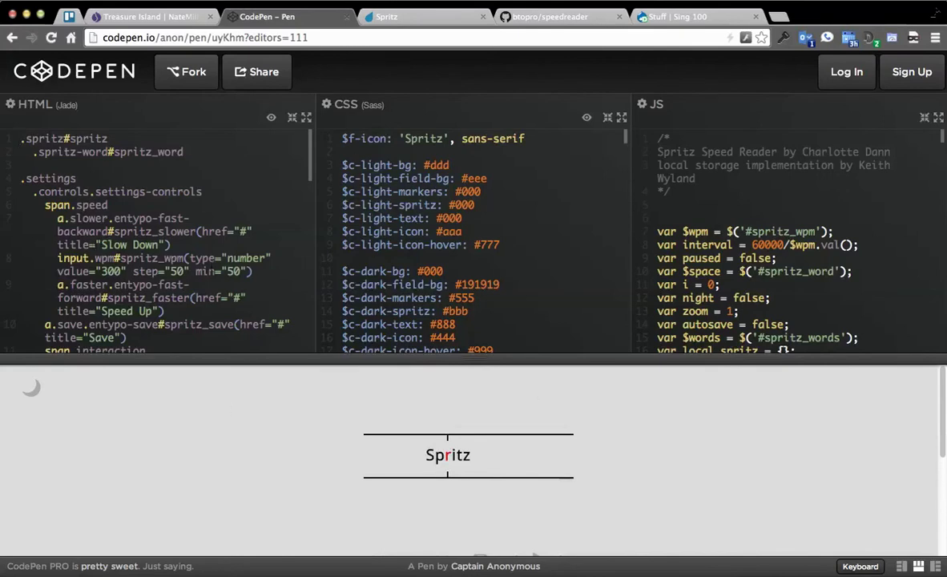
pyautogui.click(410, 23)
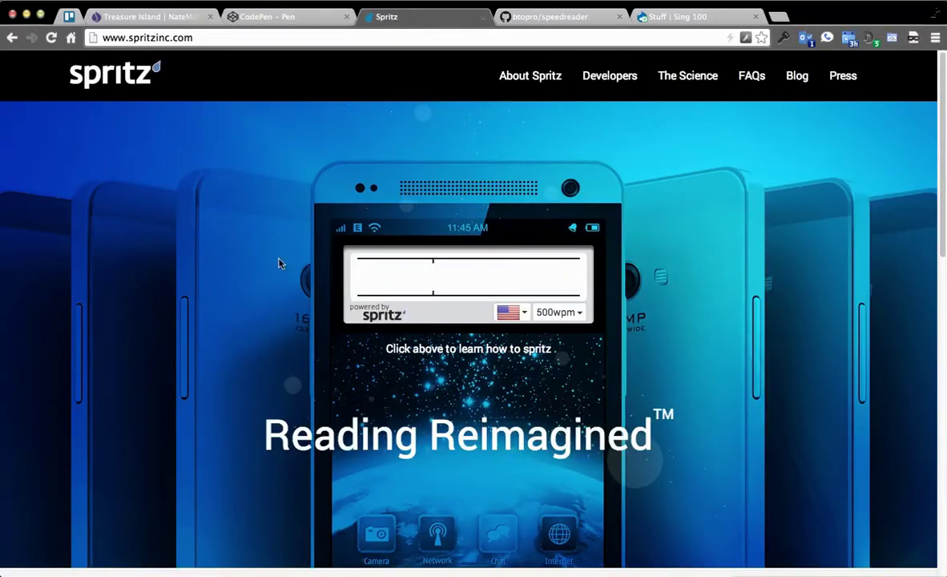
pyautogui.scroll(-5, 241, 313)
pyautogui.scroll(-2, 237, 307)
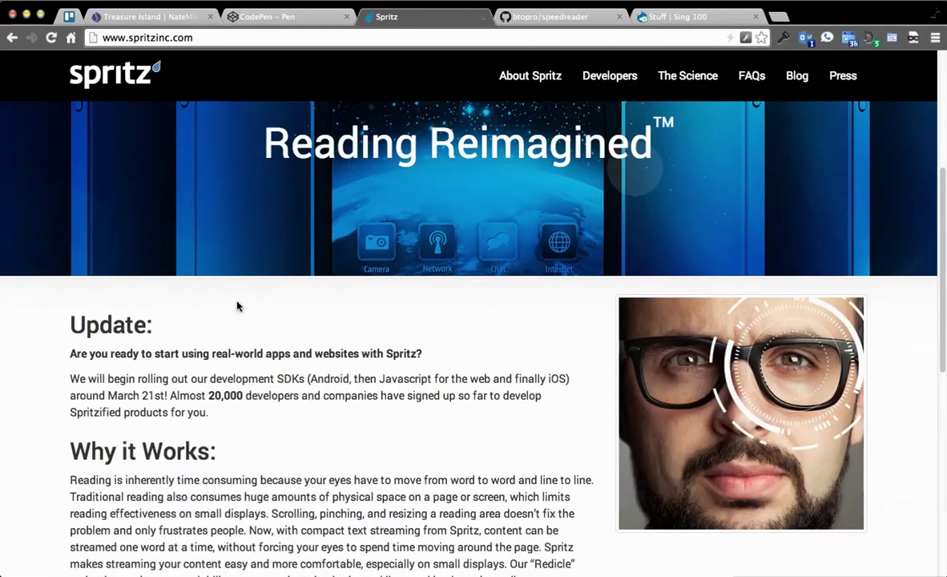
pyautogui.scroll(-6, 237, 307)
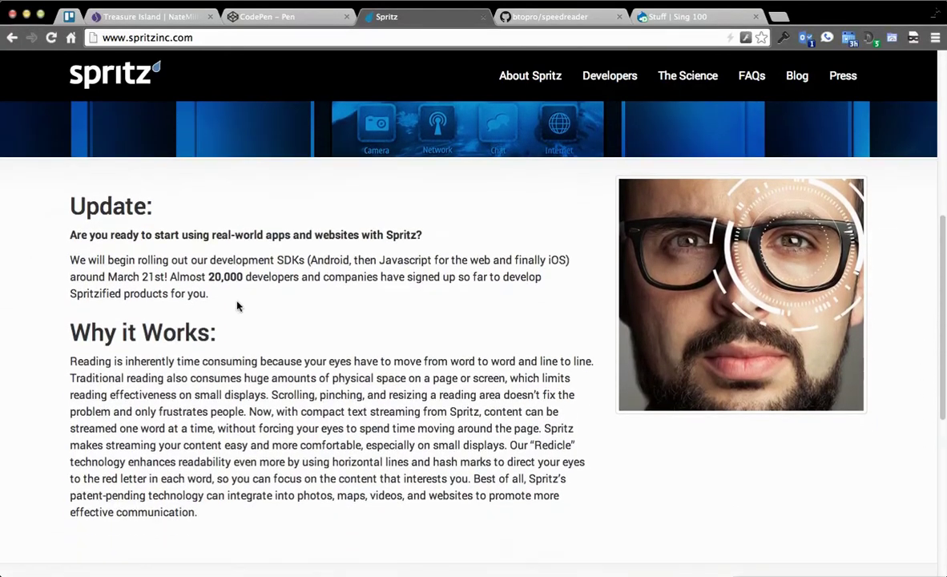
pyautogui.scroll(-6, 430, 331)
pyautogui.press('Home')
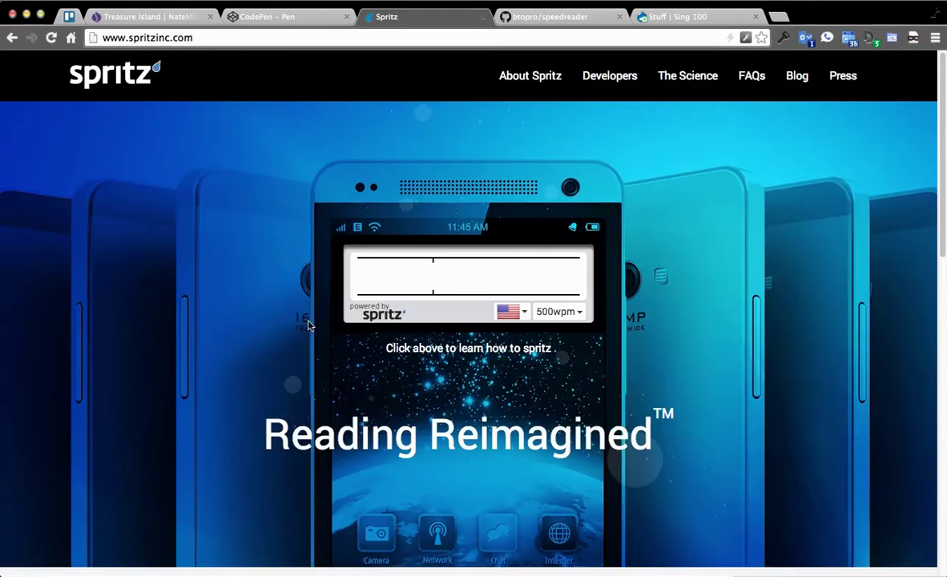
pyautogui.click(527, 23)
# Scroll the btopro/speedreader repository down to its README and back to the top
pyautogui.scroll(-2, 442, 131)
pyautogui.scroll(2, 354, 143)
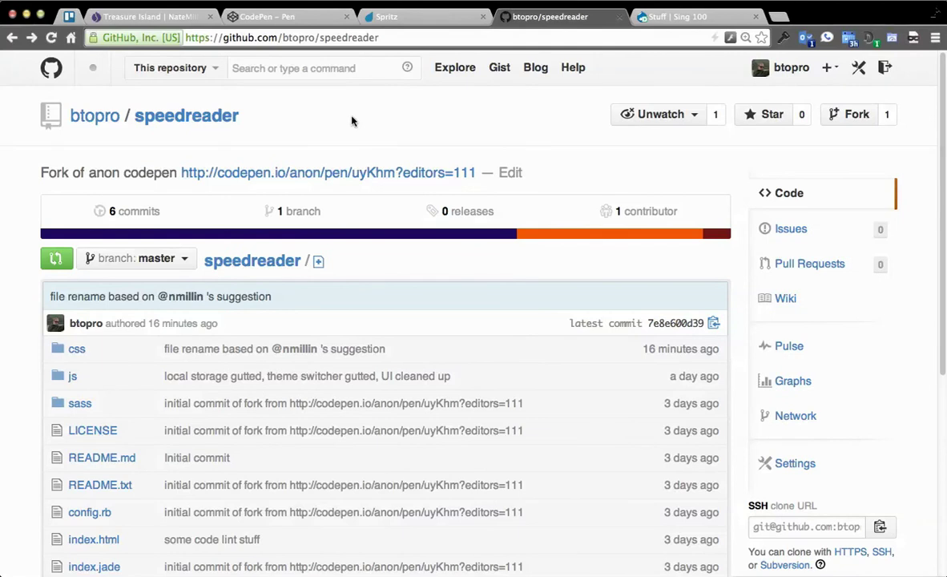
pyautogui.scroll(-5, 350, 121)
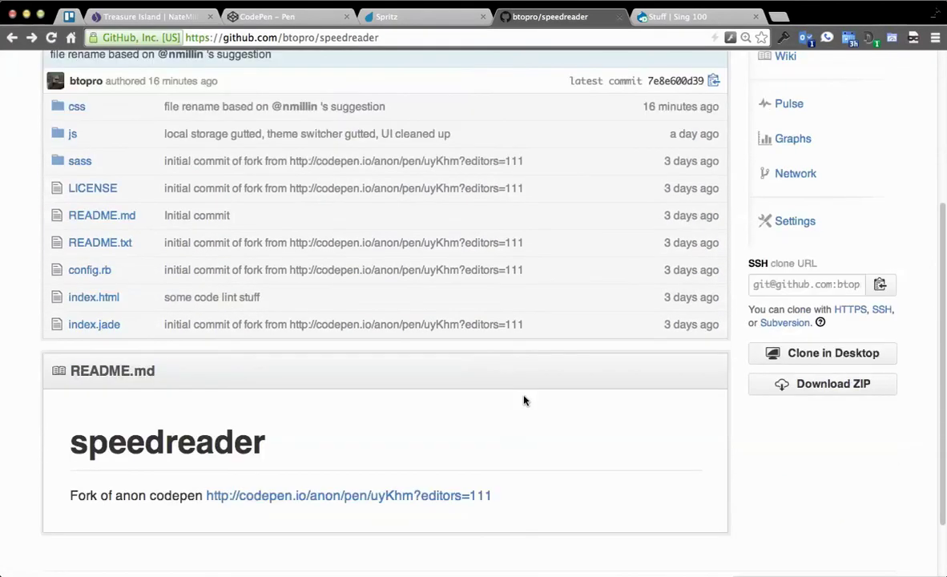
pyautogui.scroll(5, 566, 453)
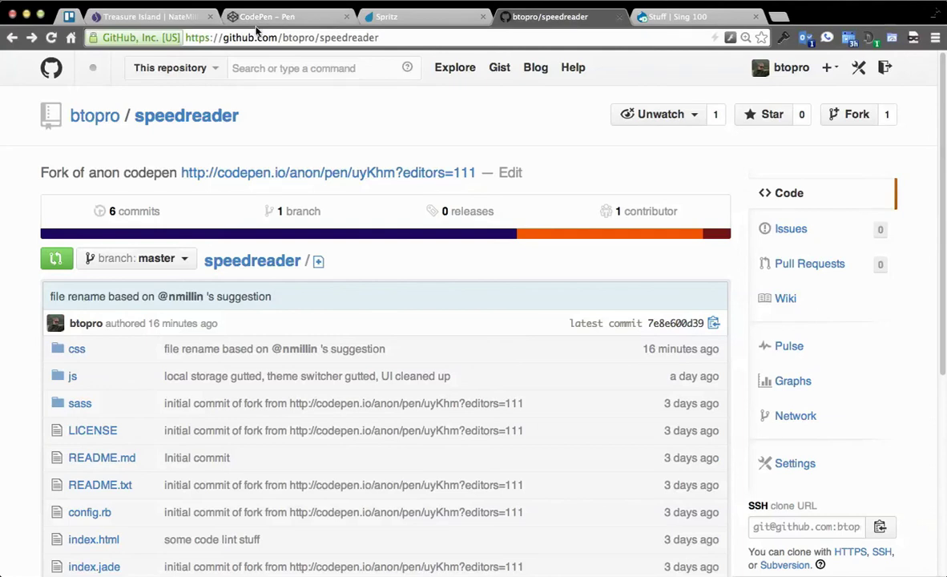
# Switch to the Sing 100 course page and scroll through it
pyautogui.click(704, 16)
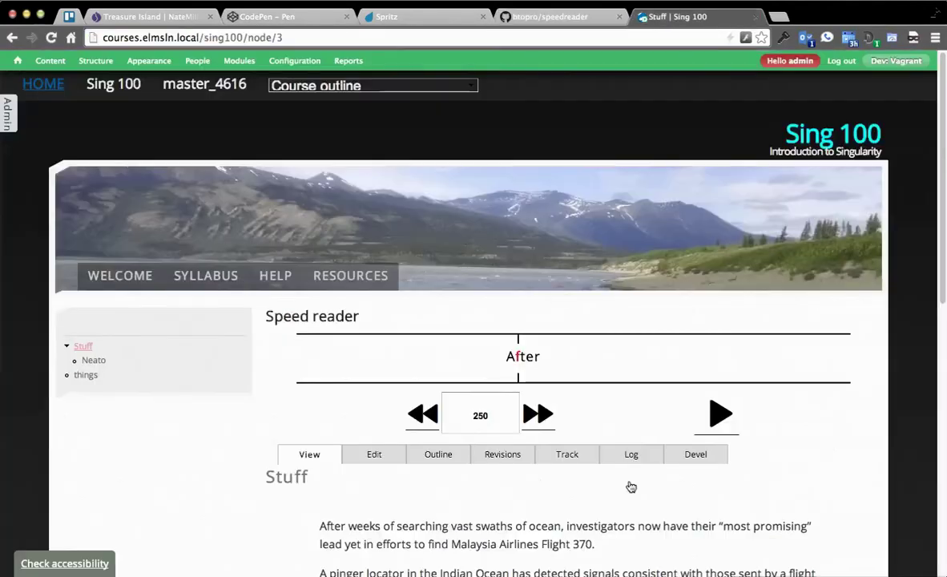
pyautogui.scroll(-2, 136, 432)
pyautogui.scroll(-5, 152, 417)
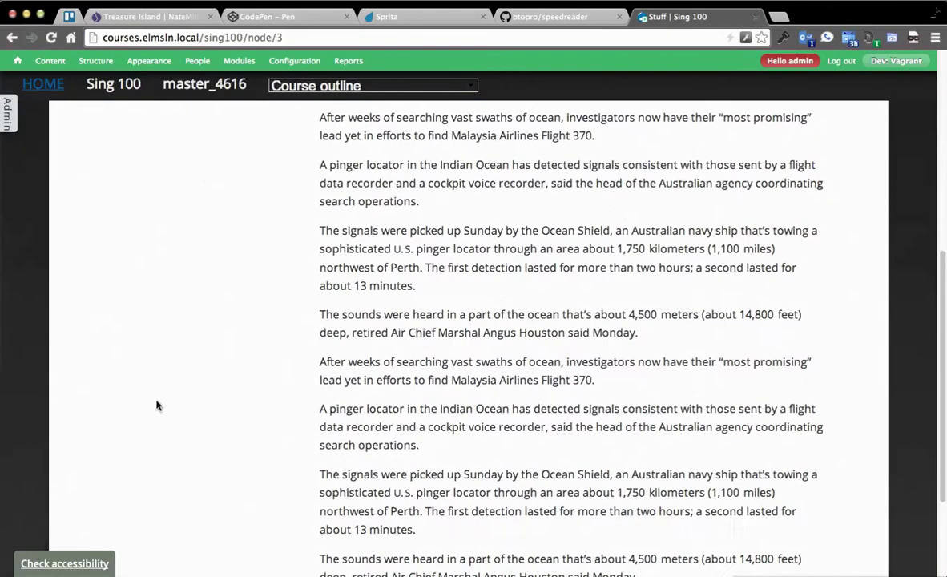
pyautogui.scroll(3, 336, 288)
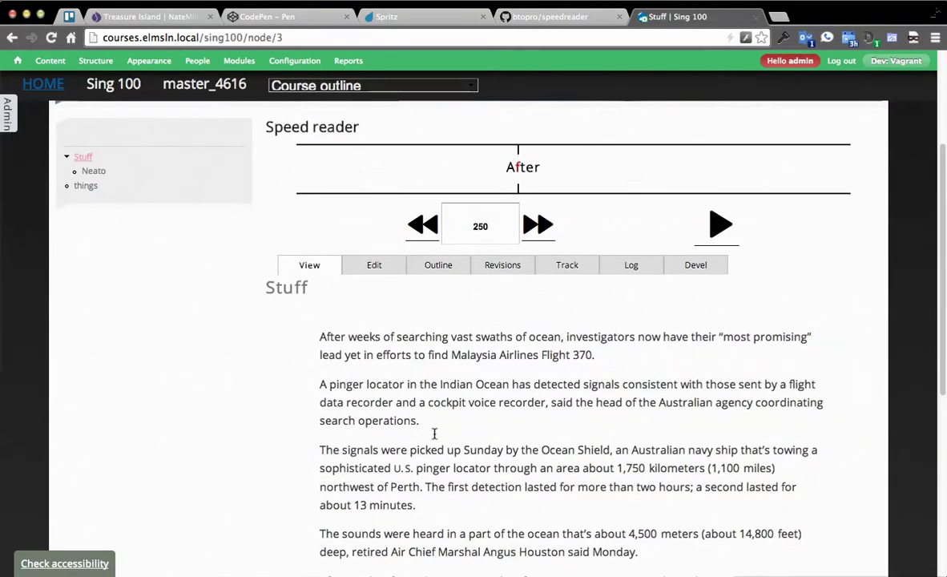
# Go to Configuration > User interface > Speed reader in the admin toolbar
pyautogui.moveTo(276, 62)
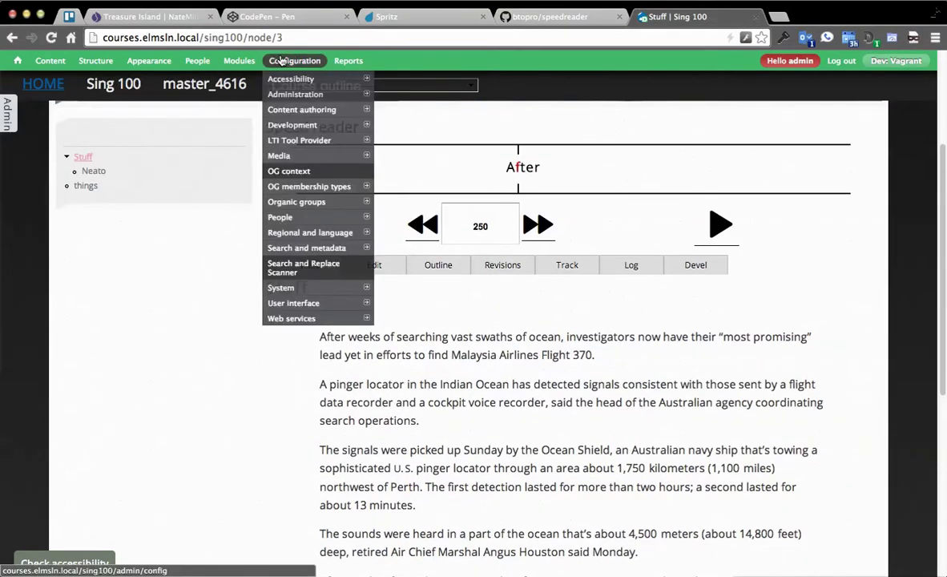
pyautogui.moveTo(311, 131)
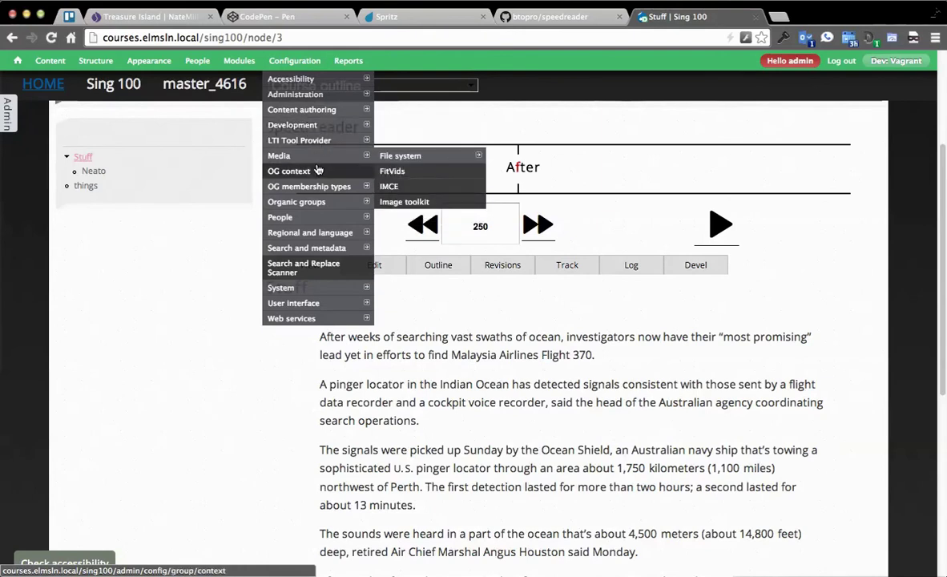
pyautogui.moveTo(335, 290)
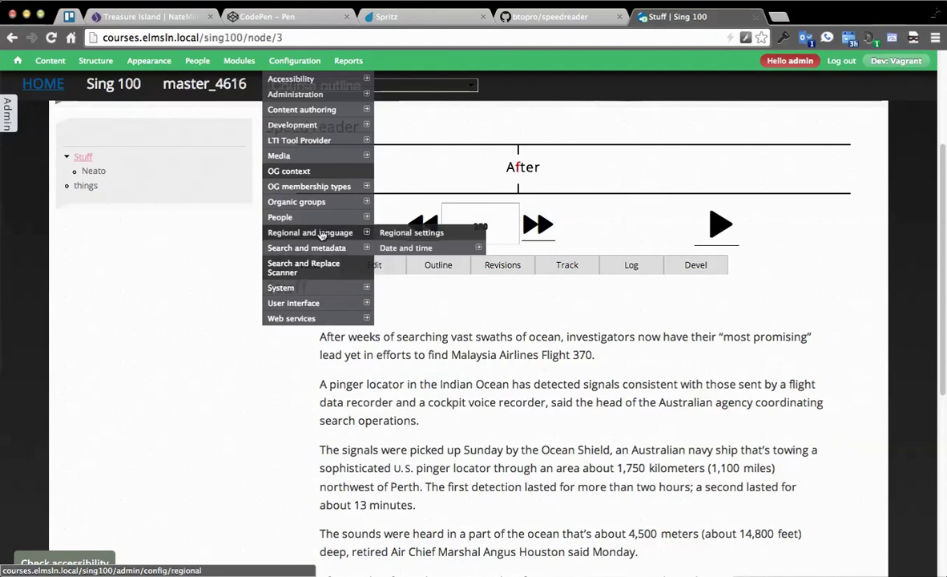
pyautogui.moveTo(307, 250)
pyautogui.moveTo(311, 312)
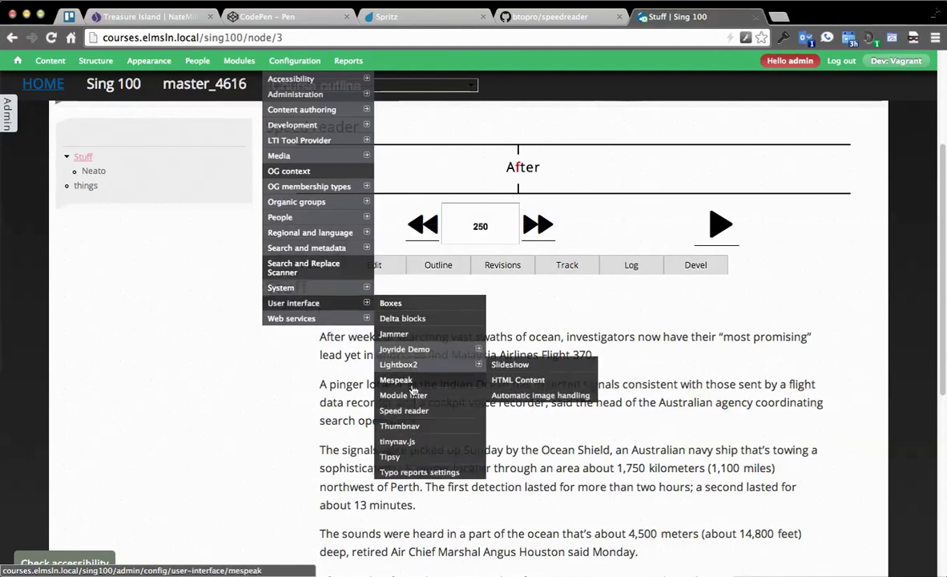
pyautogui.click(409, 410)
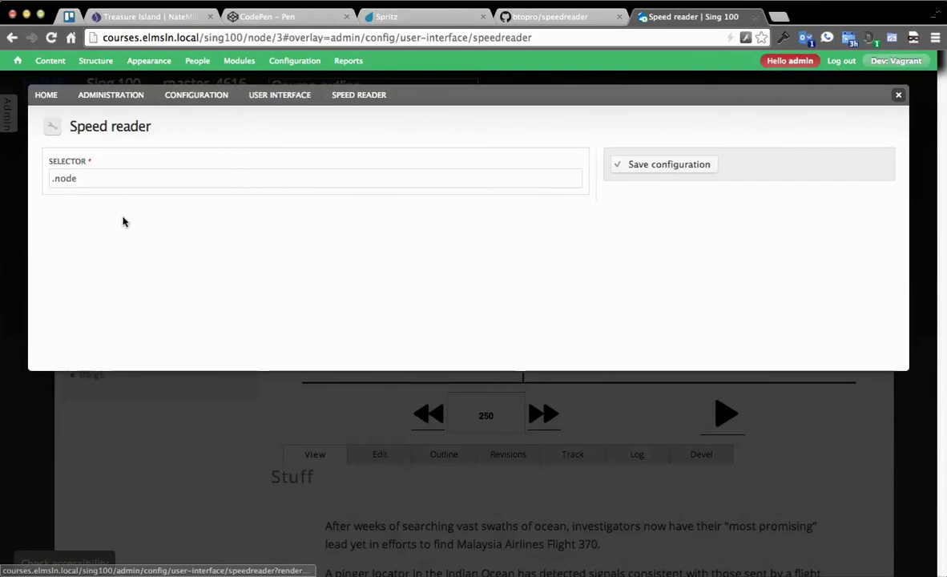
# Check the Selector help, keep ".node", and close the Speed reader settings overlay
pyautogui.click(113, 175)
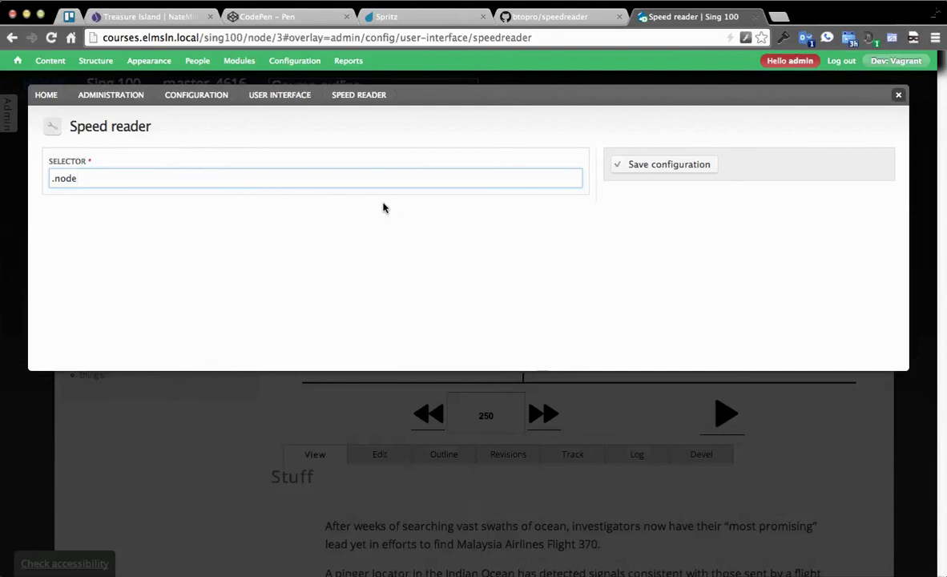
pyautogui.click(885, 117)
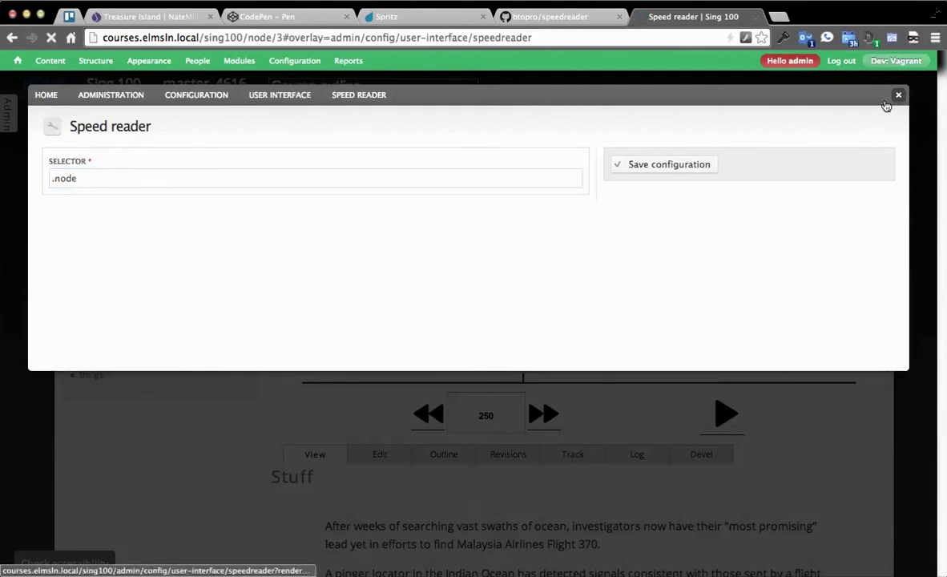
pyautogui.click(898, 95)
pyautogui.moveTo(117, 86)
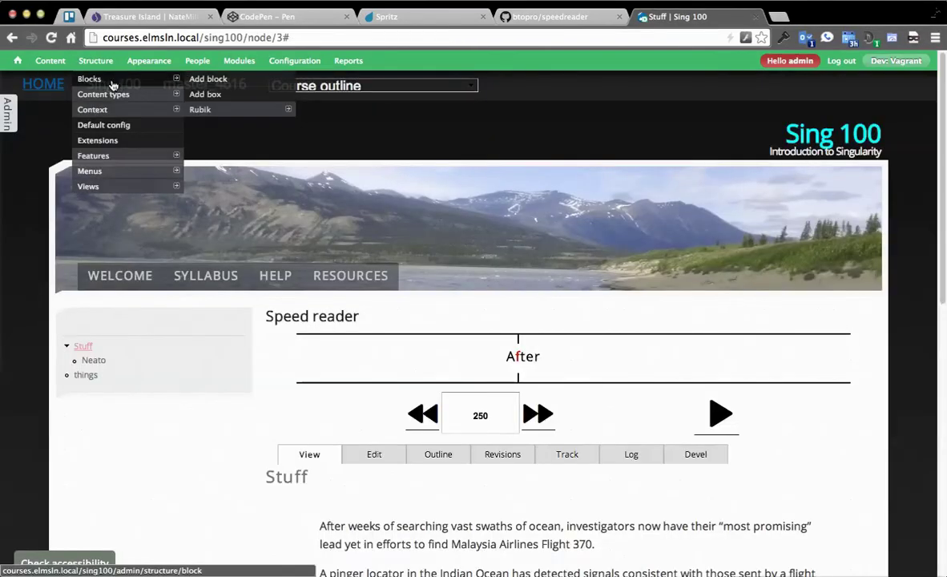
pyautogui.click(112, 79)
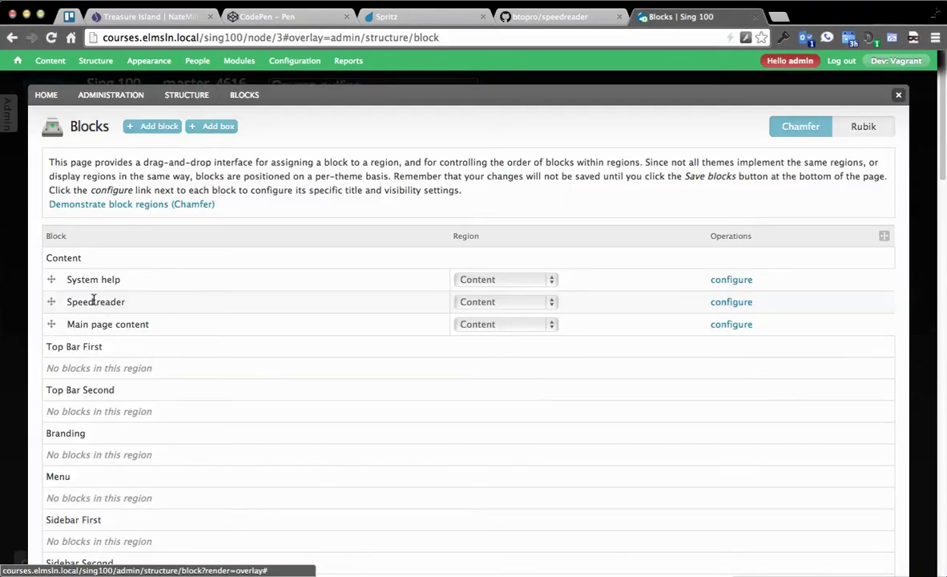
pyautogui.click(732, 303)
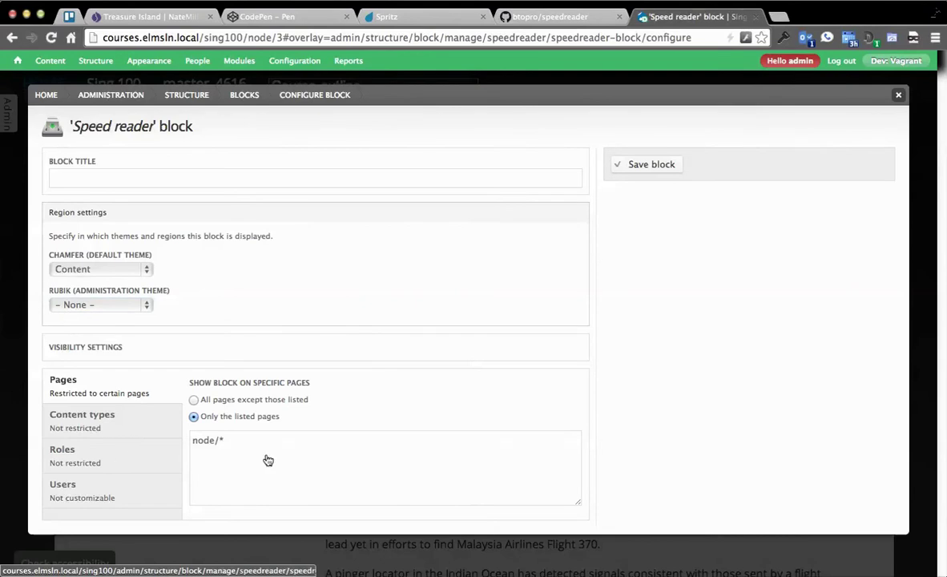
pyautogui.click(291, 442)
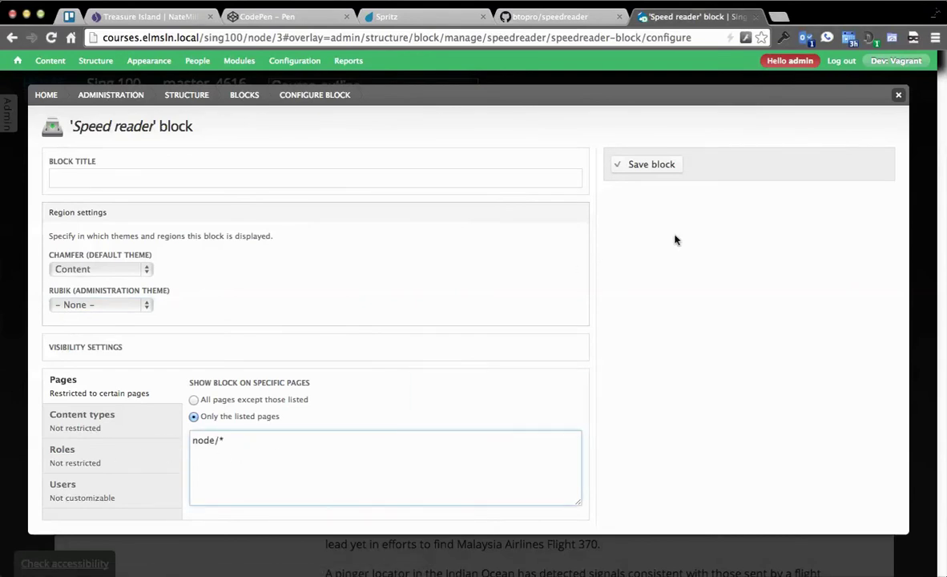
pyautogui.click(709, 166)
pyautogui.click(898, 94)
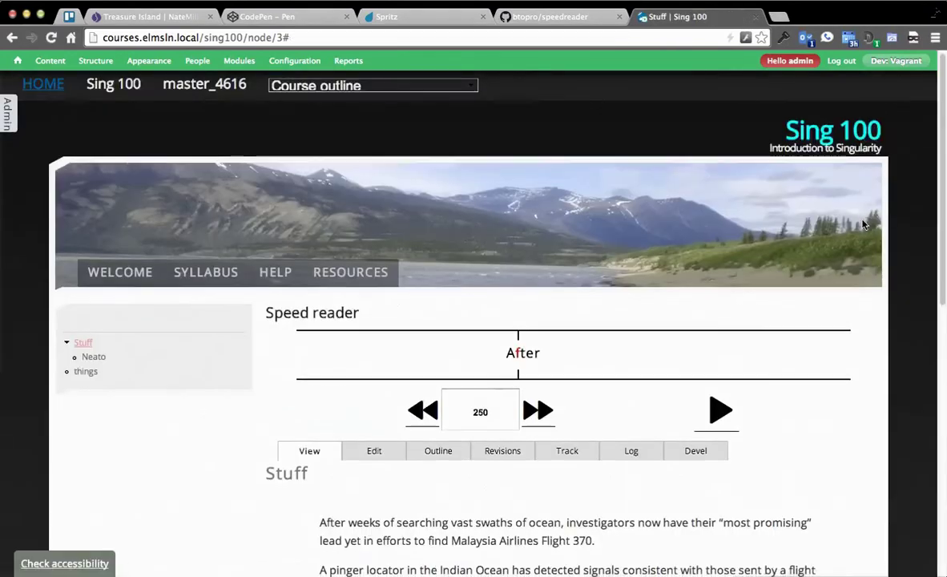
# Select the article's opening paragraphs, then clear the selection
pyautogui.scroll(-3, 507, 279)
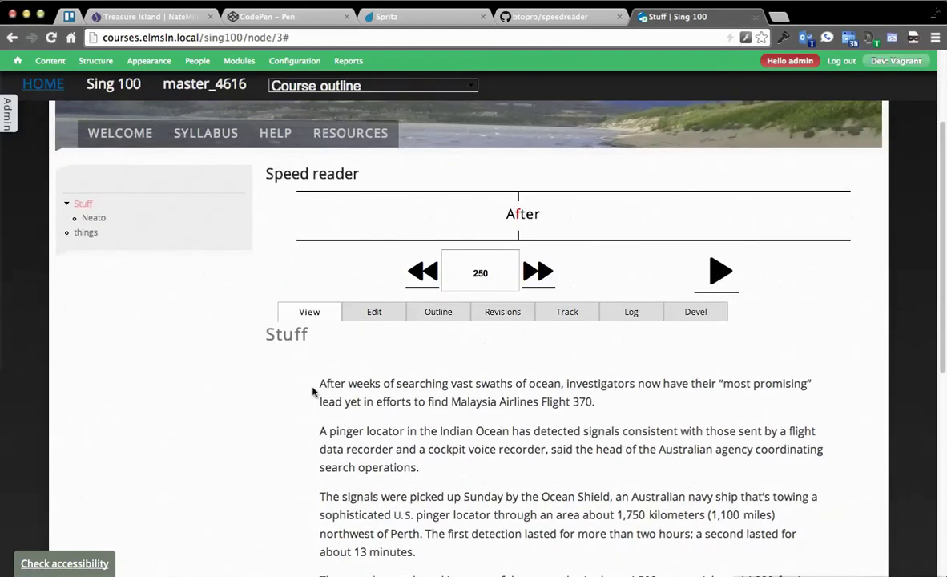
pyautogui.moveTo(319, 384); pyautogui.dragTo(537, 490)
pyautogui.click(345, 397)
pyautogui.scroll(2, 577, 385)
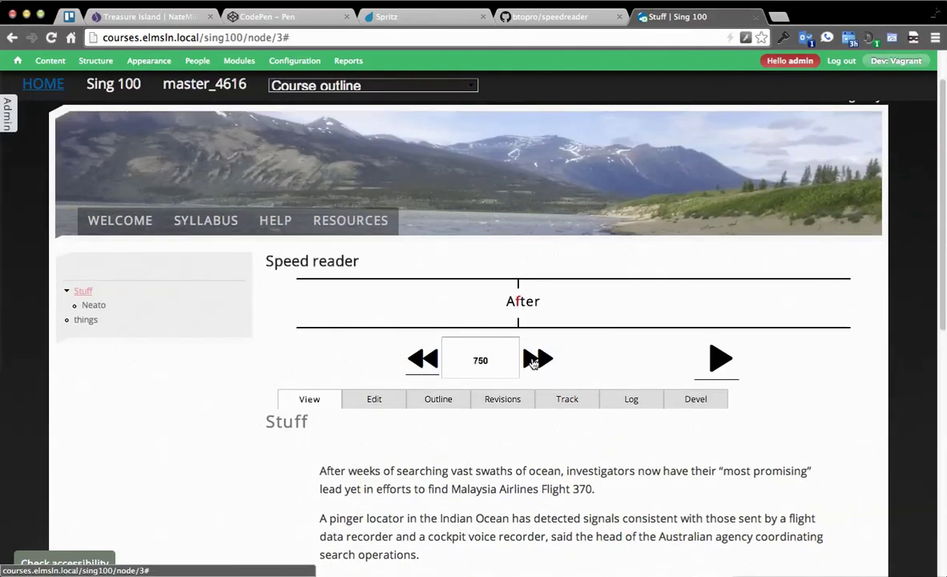
# Raise the speed reader to 1000 wpm, play the article, and pause on "Marshal"
pyautogui.click(536, 361)
pyautogui.click(535, 360)
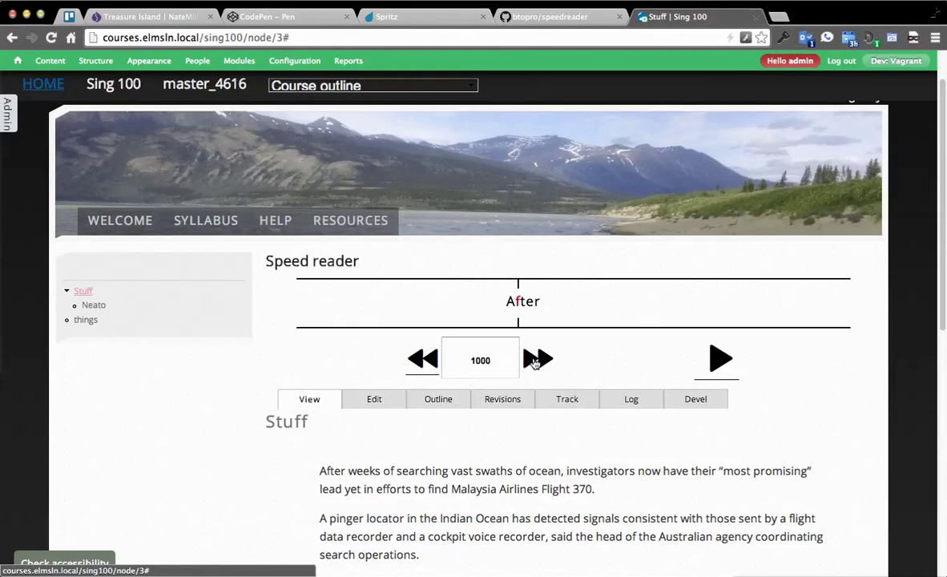
pyautogui.click(719, 363)
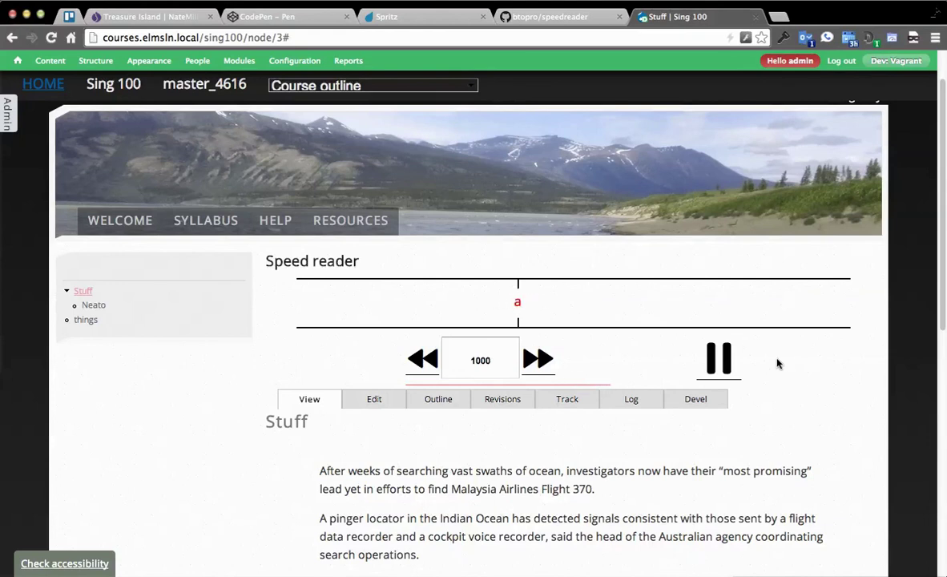
pyautogui.click(722, 362)
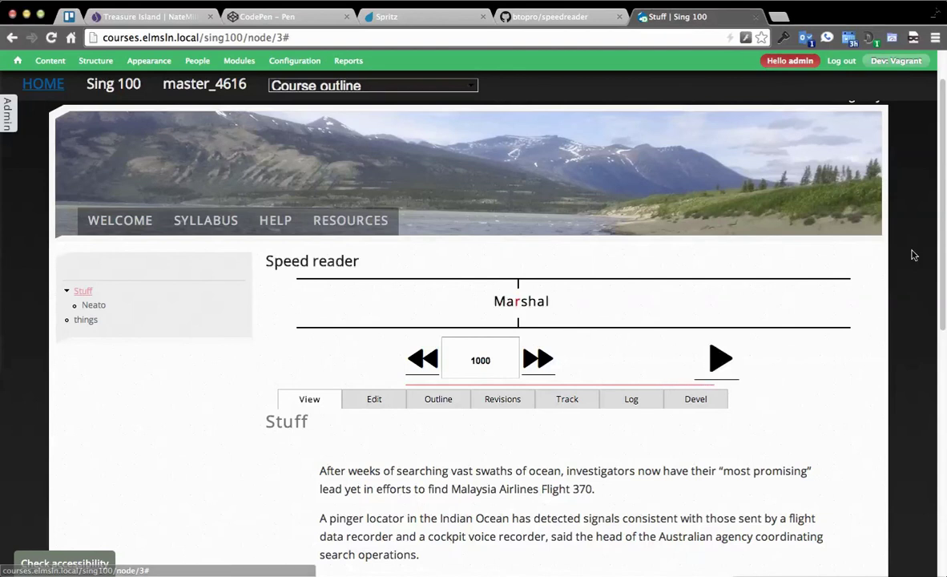